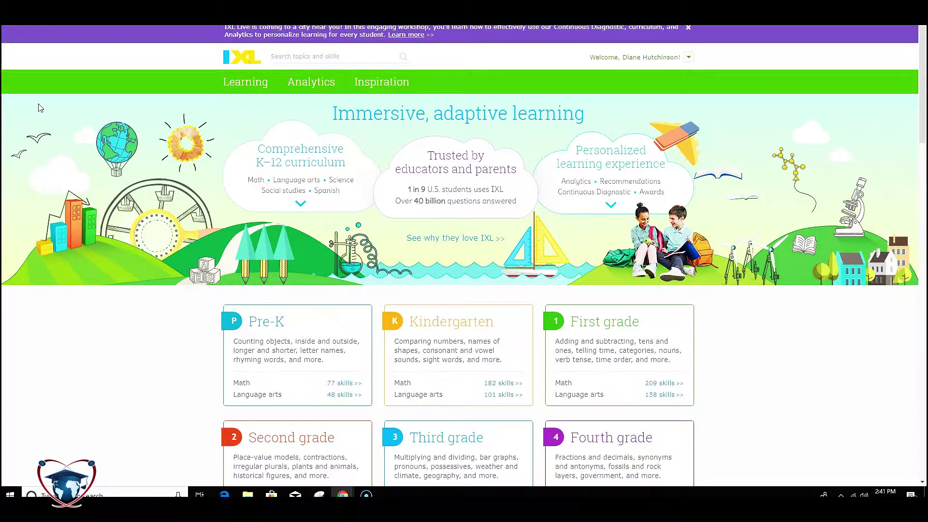
Open Analytics and scroll through the Dashboard stats and Additional resources, then back to the top
{"action": "left_click", "coordinate": [315, 83]}
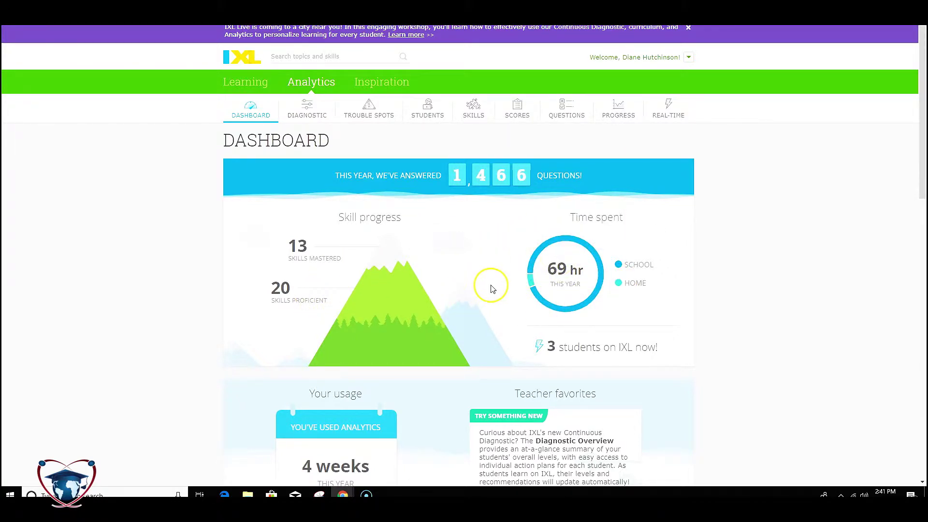
{"action": "scroll", "coordinate": [246, 271], "scroll_direction": "down", "scroll_amount": 2}
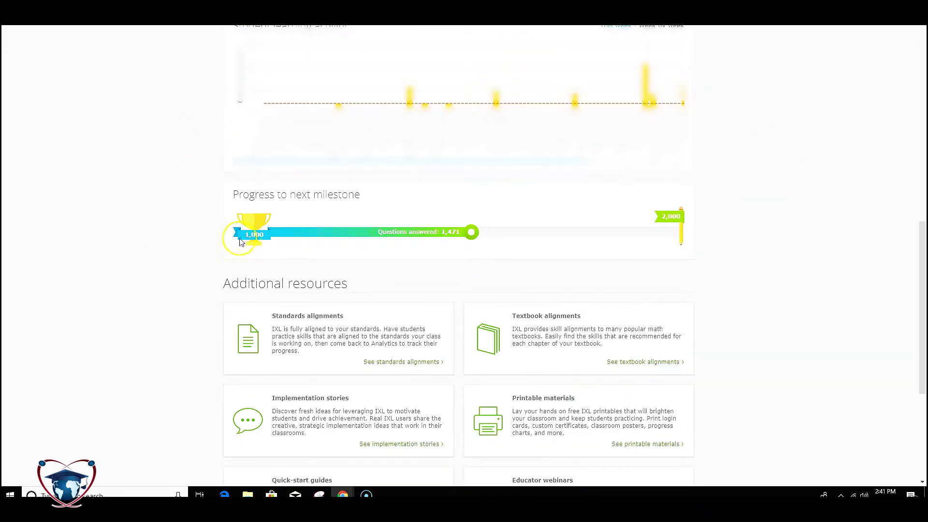
{"action": "scroll", "coordinate": [224, 245], "scroll_direction": "down", "scroll_amount": 2}
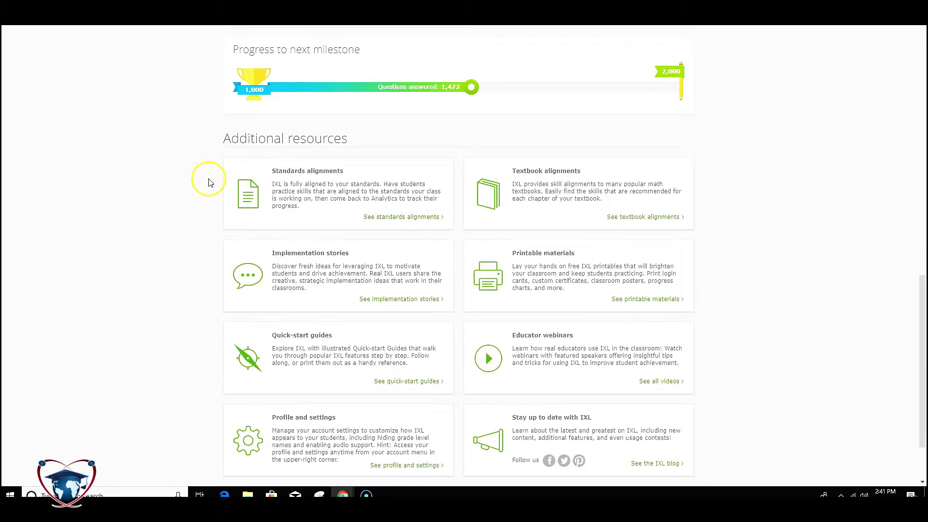
{"action": "scroll", "coordinate": [160, 210], "scroll_direction": "down", "scroll_amount": 1}
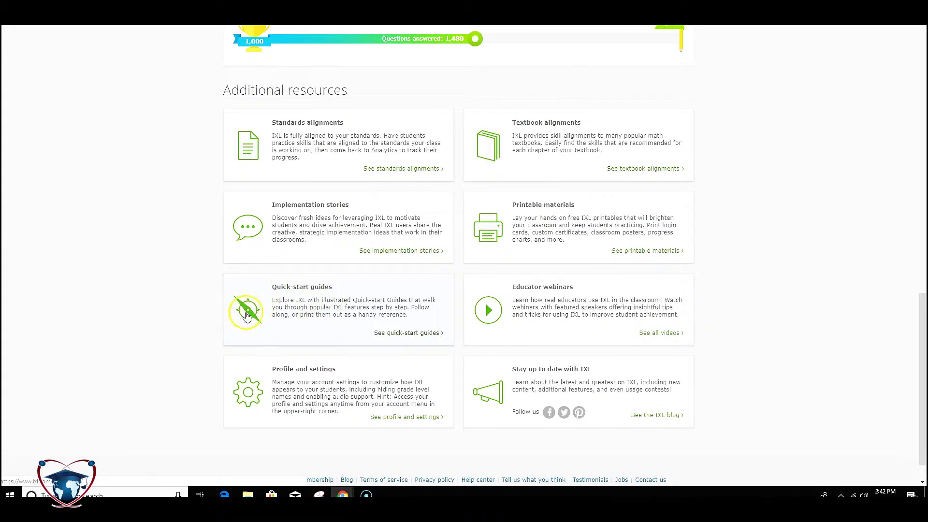
{"action": "left_click", "coordinate": [165, 325]}
{"action": "scroll", "coordinate": [164, 325], "scroll_direction": "up", "scroll_amount": 15}
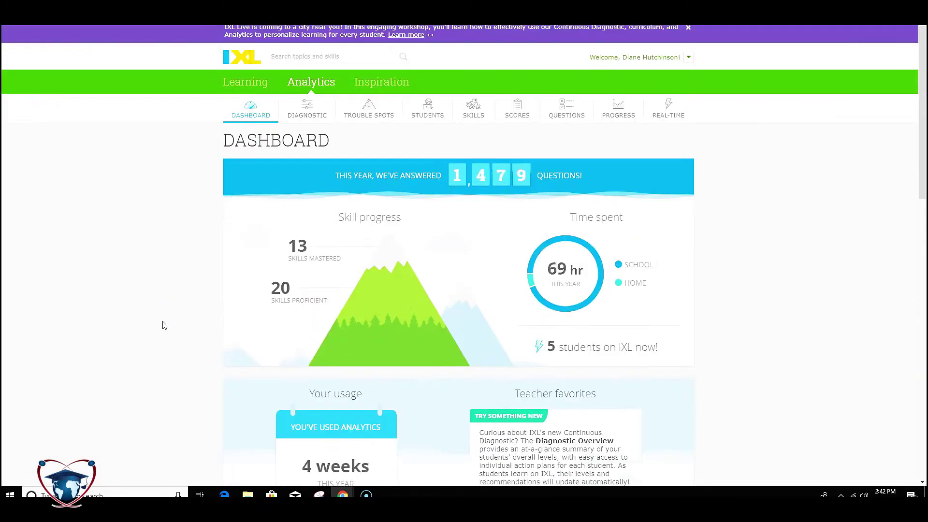
Open Diagnostic Overview, review the class language arts level charts, and open the first student's details
{"action": "mouse_move", "coordinate": [315, 105]}
{"action": "left_click", "coordinate": [321, 138]}
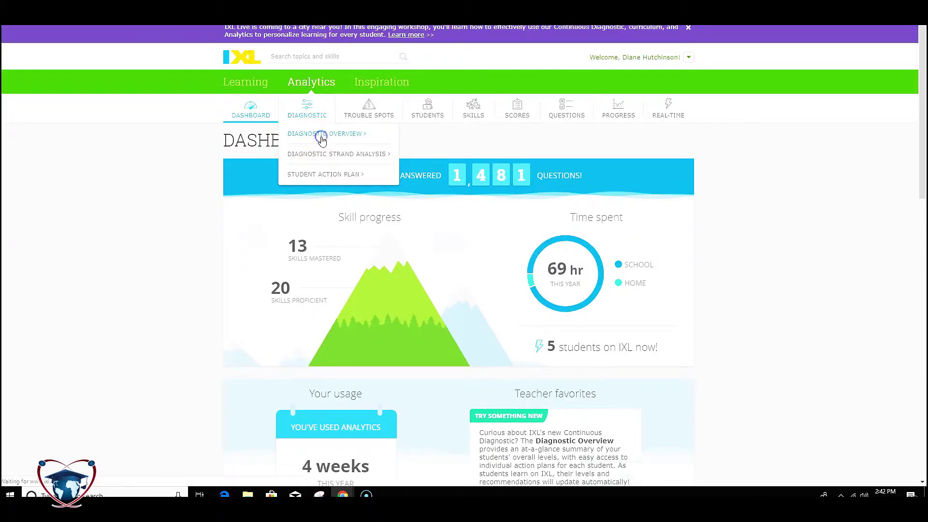
{"action": "left_click", "coordinate": [186, 138]}
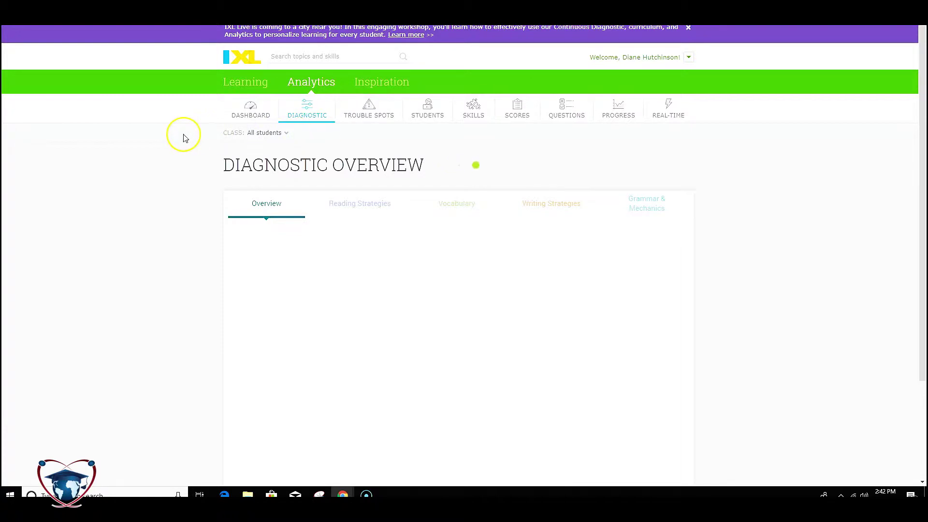
{"action": "left_click", "coordinate": [185, 151]}
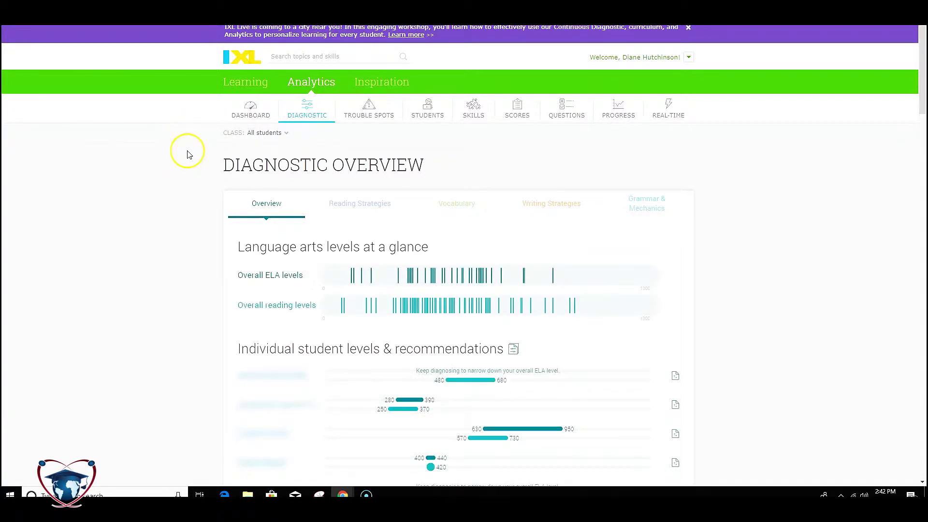
{"action": "left_click", "coordinate": [249, 207]}
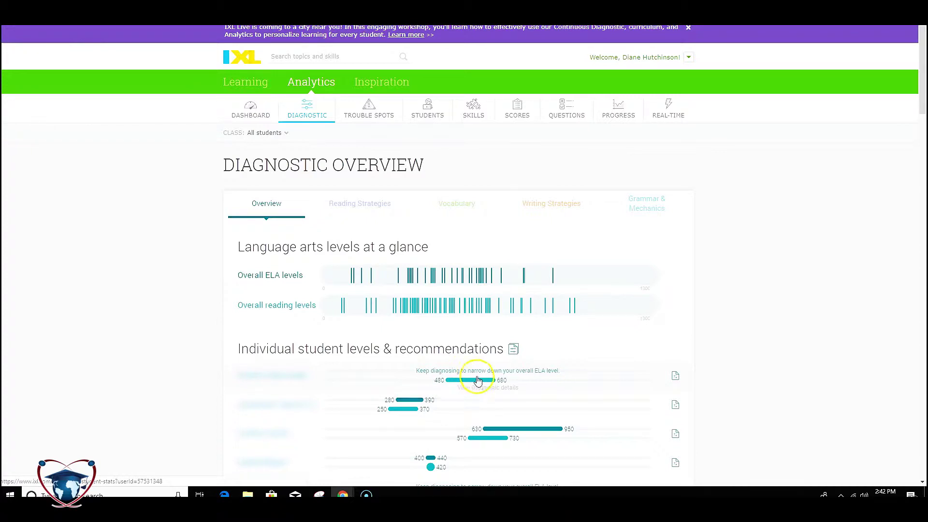
{"action": "left_click", "coordinate": [428, 378]}
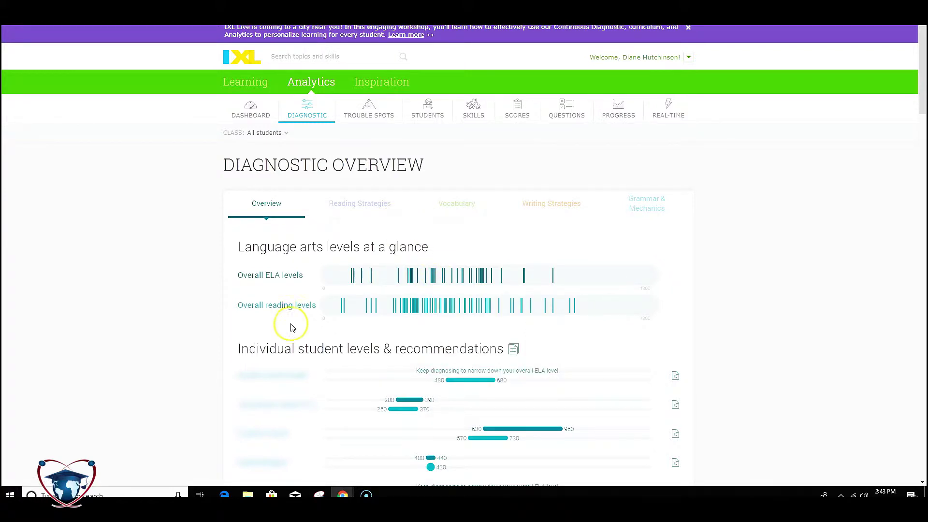
{"action": "left_click", "coordinate": [272, 380]}
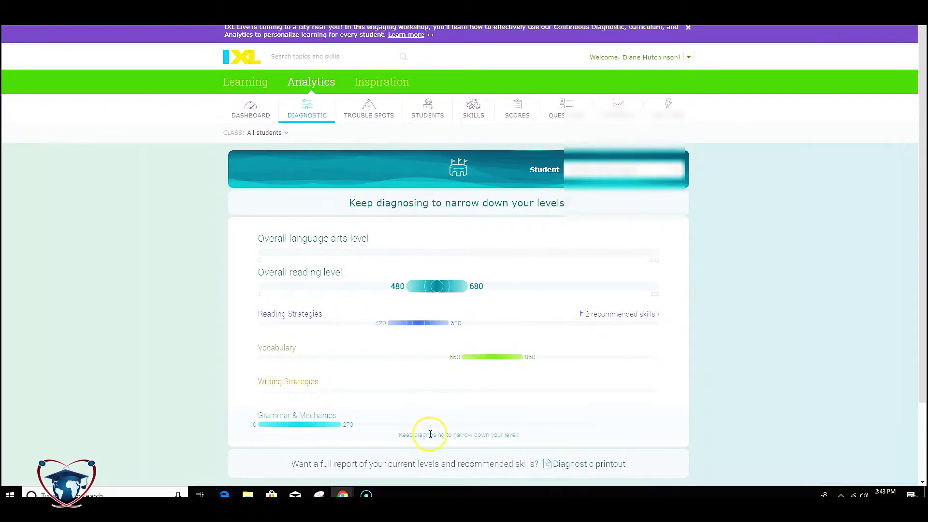
Review the first student's diagnostic levels, then switch to a student with language arts 280–390
{"action": "scroll", "coordinate": [405, 431], "scroll_direction": "down", "scroll_amount": 1}
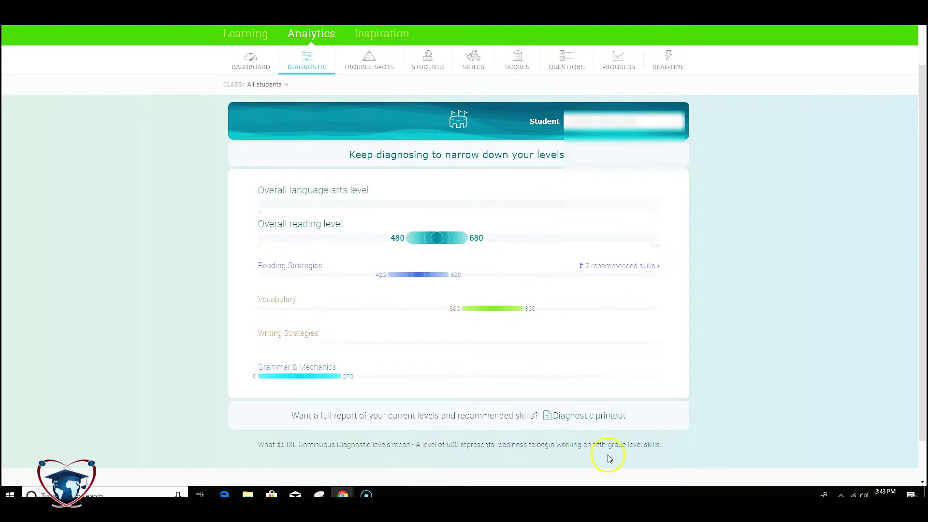
{"action": "mouse_move", "coordinate": [431, 377]}
{"action": "mouse_move", "coordinate": [425, 317]}
{"action": "scroll", "coordinate": [180, 272], "scroll_direction": "up", "scroll_amount": 1}
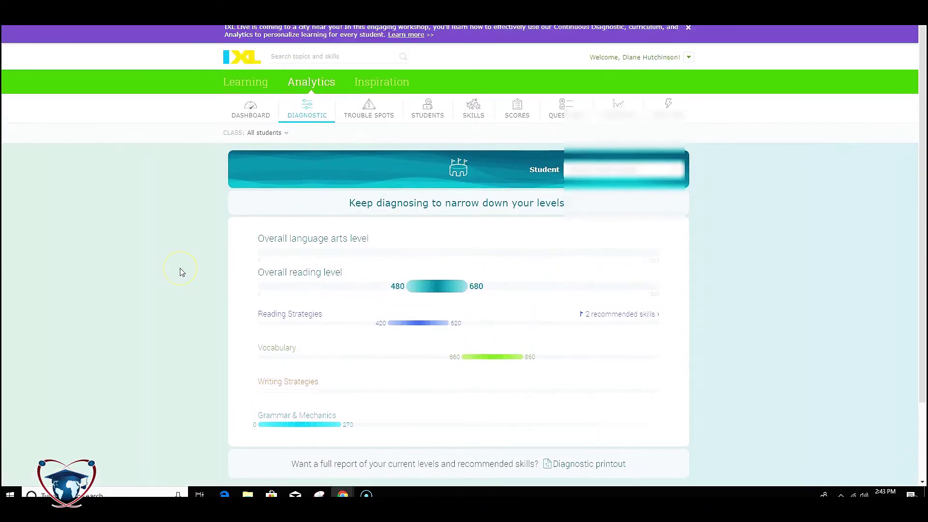
{"action": "left_click", "coordinate": [614, 173]}
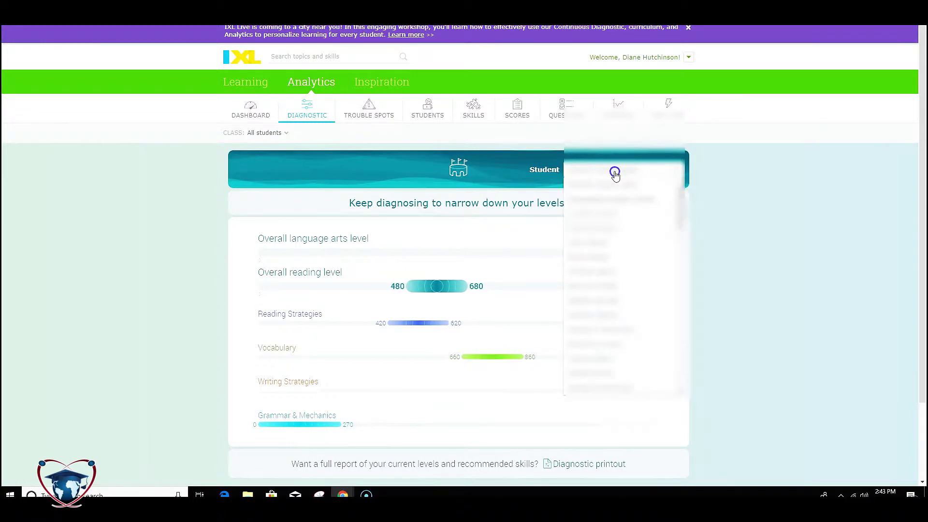
{"action": "left_click", "coordinate": [612, 199]}
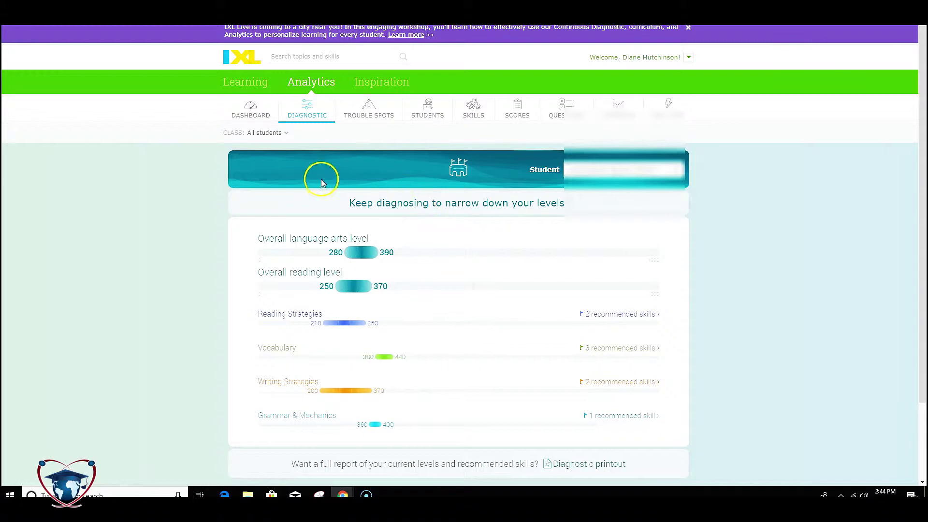
Open Trouble Spots and review the '4-A.1 Determine the main idea' question missed by 3 students
{"action": "mouse_move", "coordinate": [371, 117]}
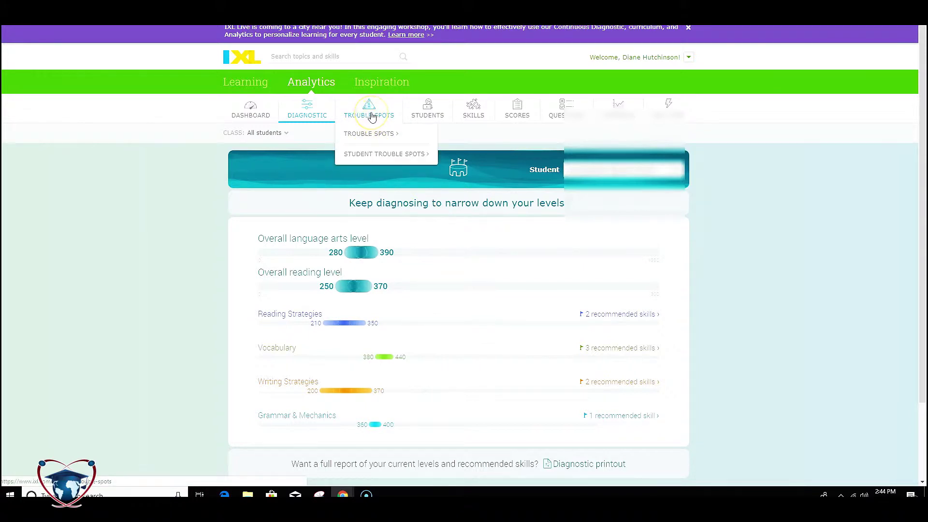
{"action": "left_click", "coordinate": [370, 116]}
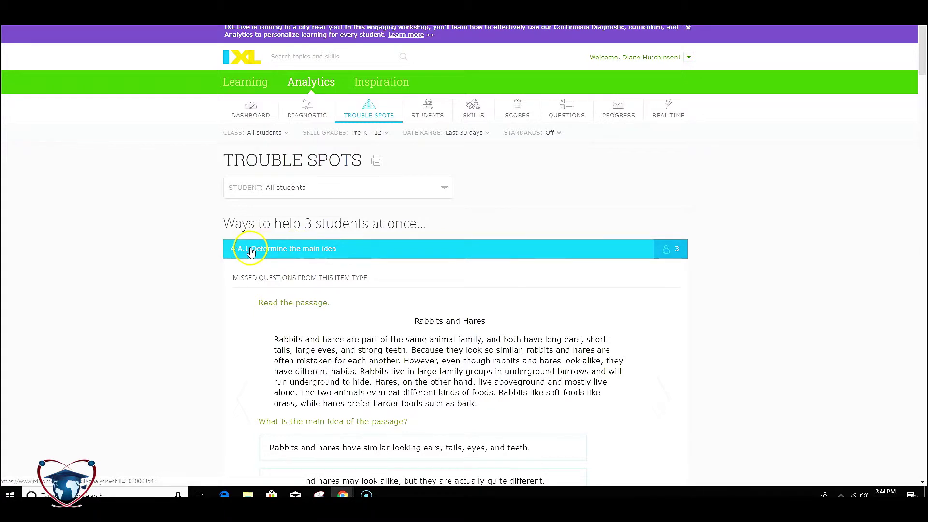
{"action": "scroll", "coordinate": [251, 251], "scroll_direction": "down", "scroll_amount": 1}
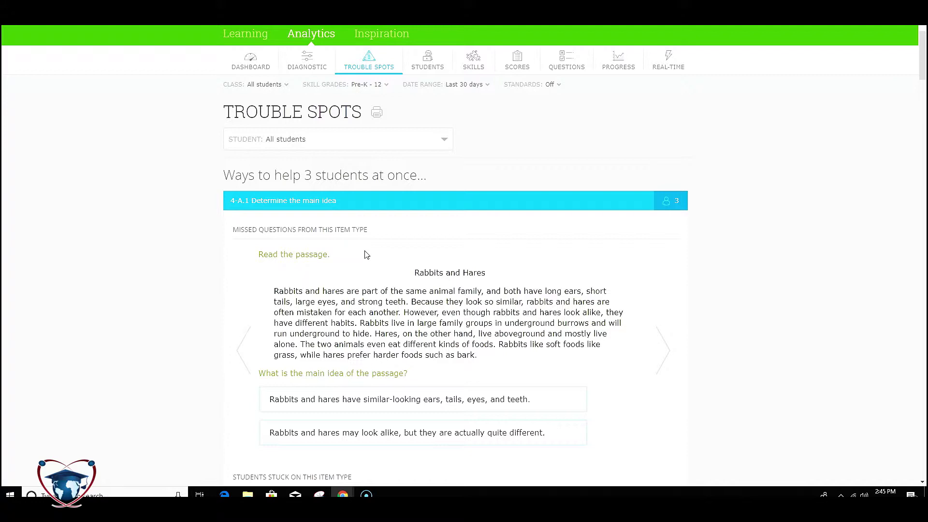
{"action": "mouse_move", "coordinate": [439, 63]}
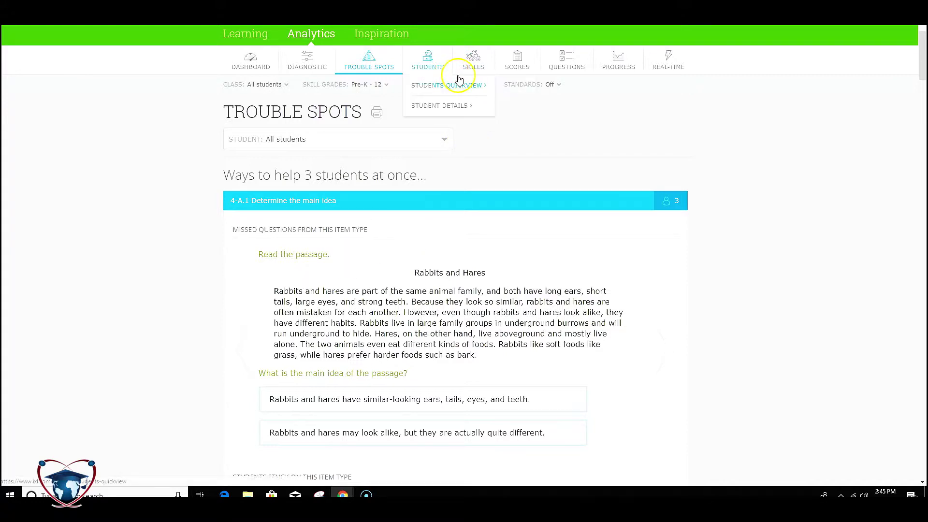
{"action": "mouse_move", "coordinate": [529, 60]}
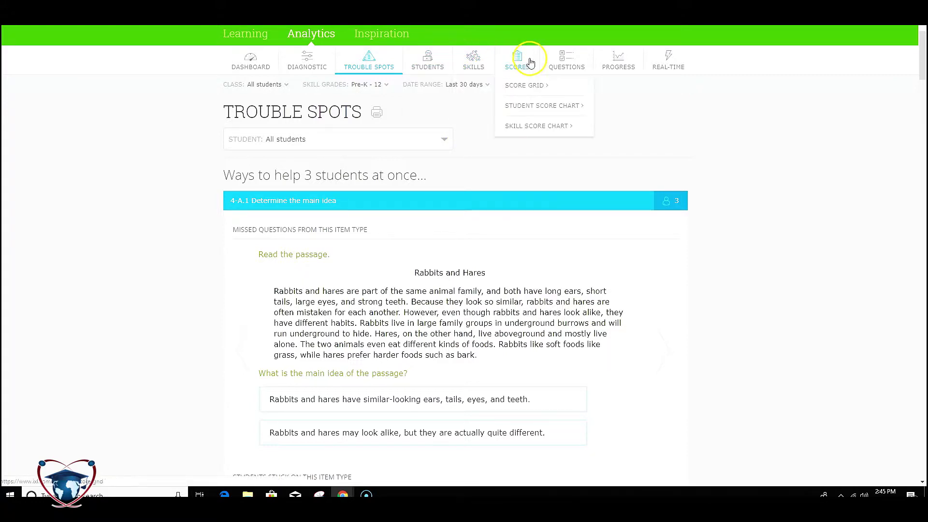
Open the grade 5 Score Grid and scroll from Main Idea down to Greek and Latin Roots
{"action": "left_click", "coordinate": [528, 87]}
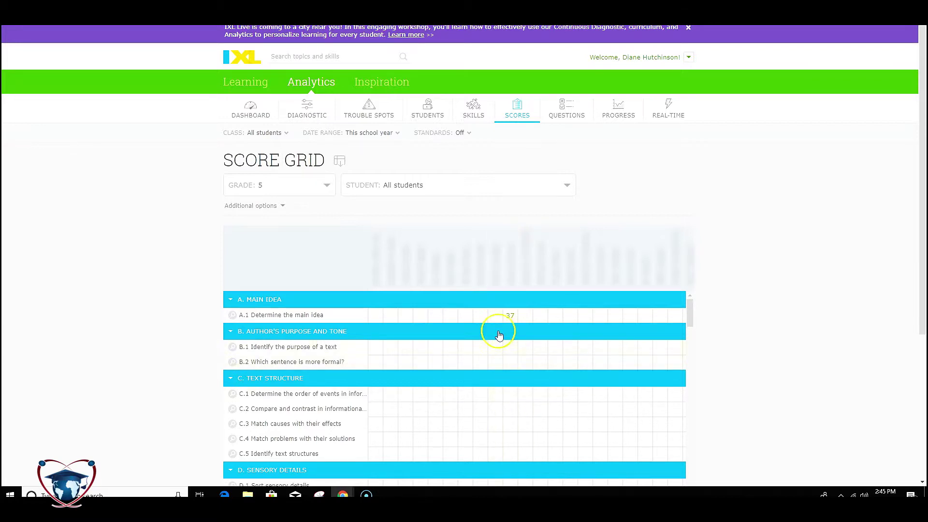
{"action": "scroll", "coordinate": [259, 377], "scroll_direction": "down", "scroll_amount": 4}
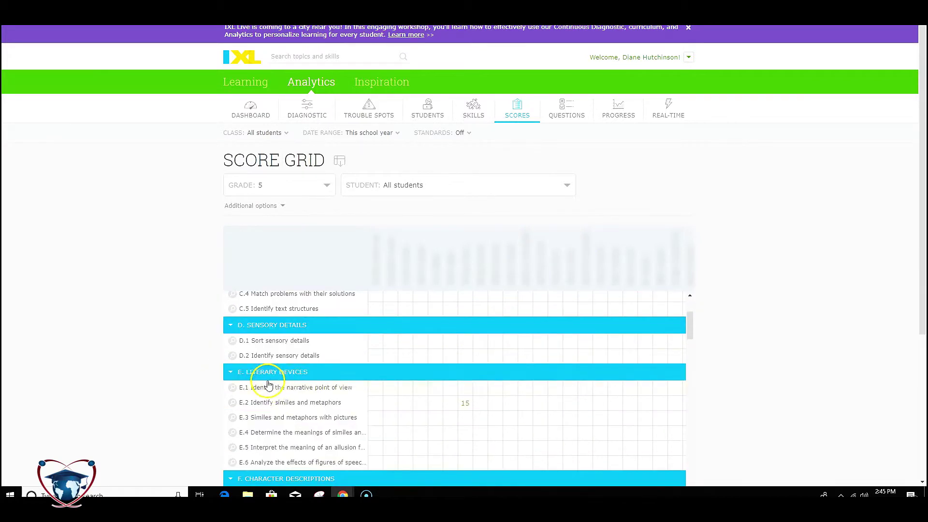
{"action": "scroll", "coordinate": [368, 410], "scroll_direction": "down", "scroll_amount": 10}
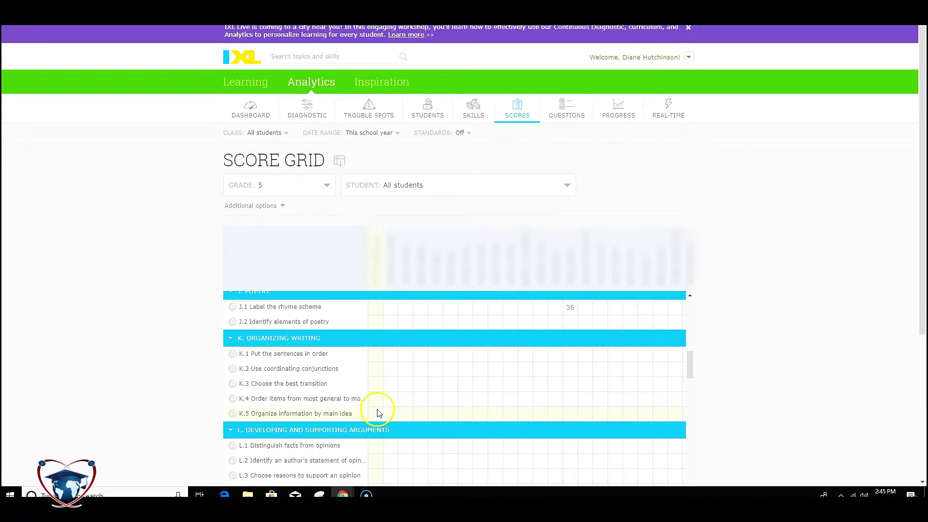
{"action": "scroll", "coordinate": [386, 413], "scroll_direction": "down", "scroll_amount": 1}
{"action": "scroll", "coordinate": [398, 363], "scroll_direction": "down", "scroll_amount": 2}
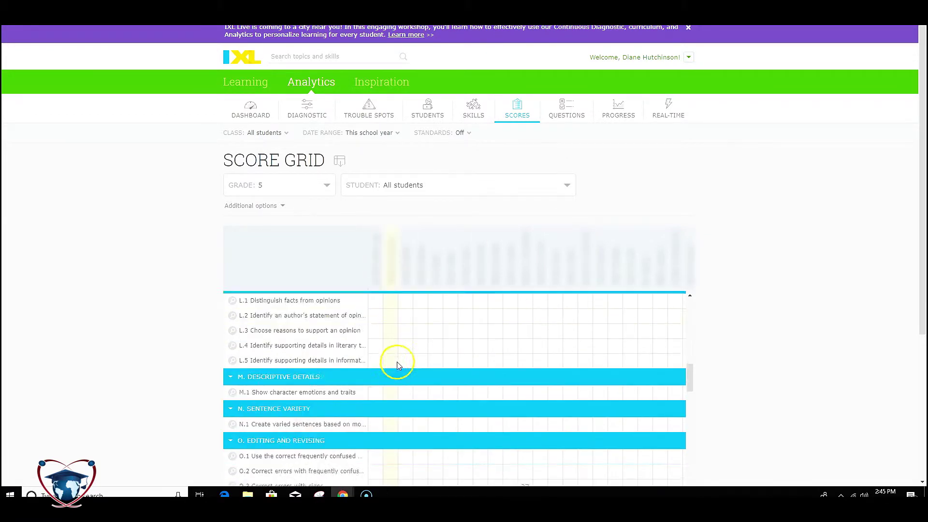
{"action": "scroll", "coordinate": [399, 364], "scroll_direction": "down", "scroll_amount": 5}
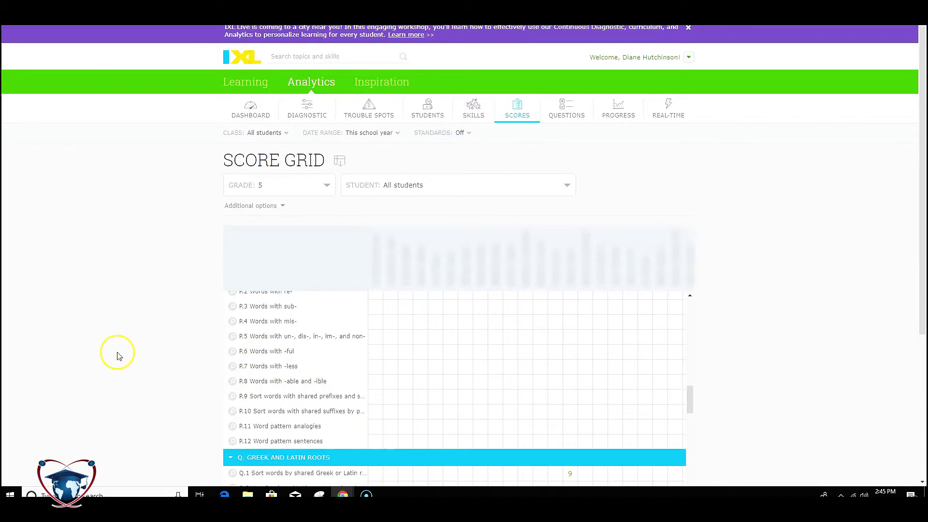
{"action": "scroll", "coordinate": [128, 341], "scroll_direction": "down", "scroll_amount": 2}
{"action": "scroll", "coordinate": [155, 320], "scroll_direction": "up", "scroll_amount": 2}
Open the Skills Practiced report listing students, questions answered and time spent per skill
{"action": "mouse_move", "coordinate": [474, 111]}
{"action": "left_click", "coordinate": [484, 136]}
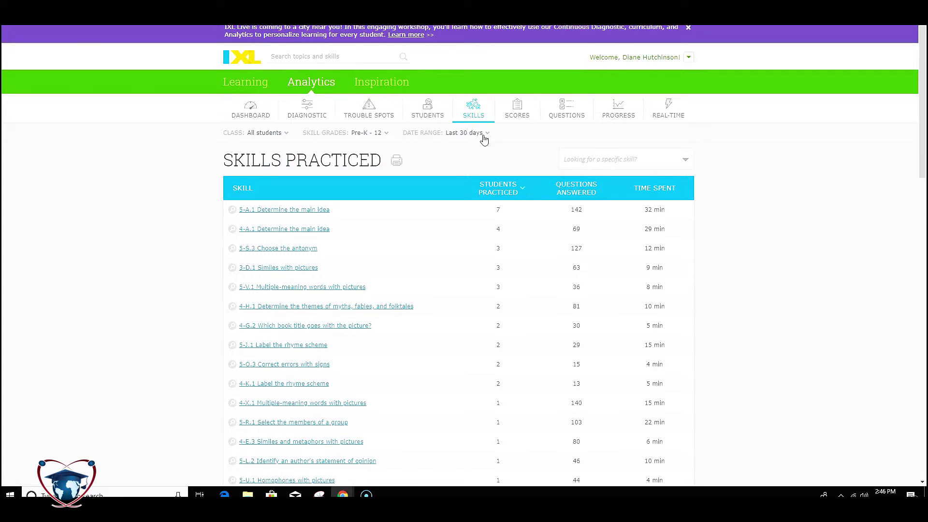
{"action": "mouse_move", "coordinate": [441, 204]}
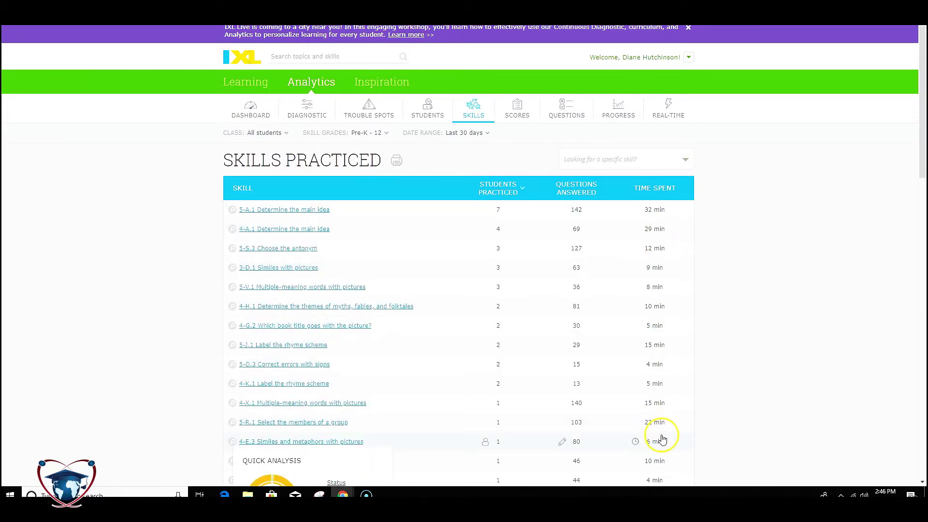
Open the 'Looking for a specific skill?' grade list and close it without choosing a grade
{"action": "left_click", "coordinate": [615, 160]}
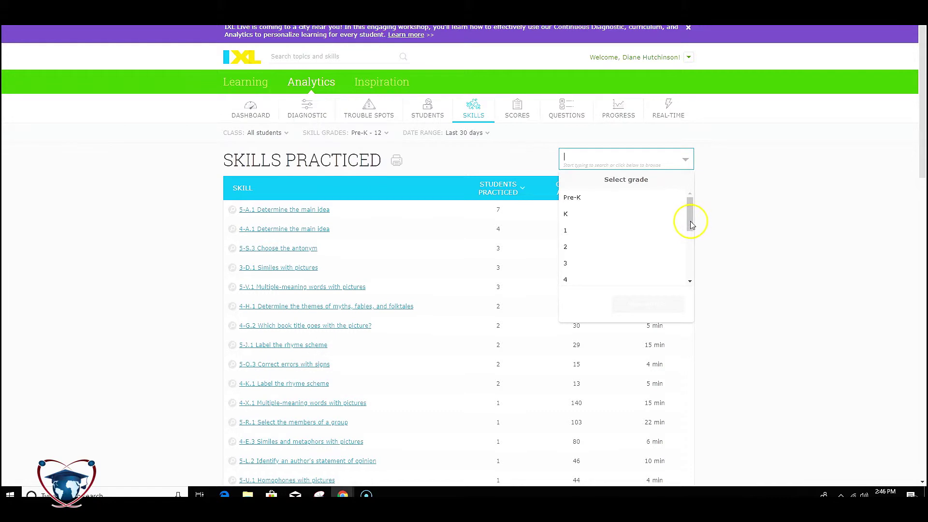
{"action": "left_click_drag", "start_coordinate": [691, 225], "coordinate": [690, 243]}
{"action": "left_click", "coordinate": [743, 190]}
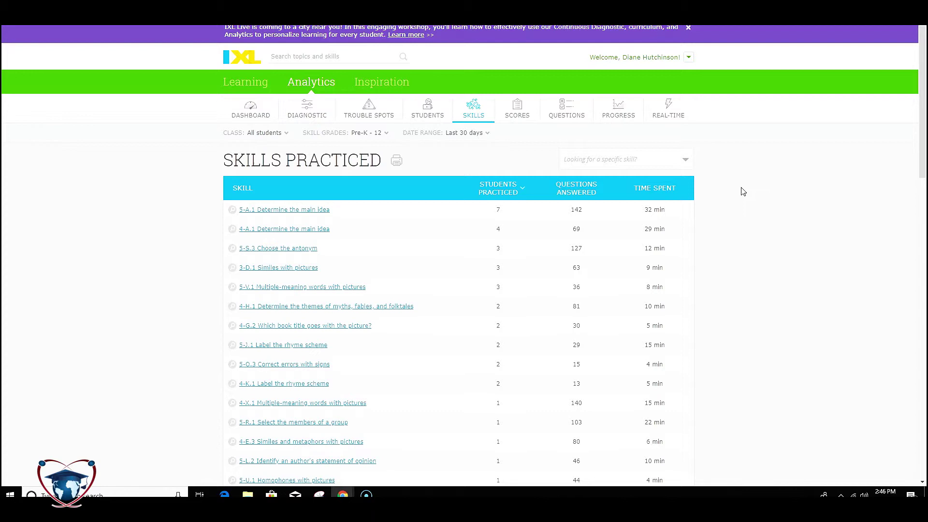
{"action": "left_click", "coordinate": [757, 166]}
{"action": "mouse_move", "coordinate": [600, 118]}
{"action": "mouse_move", "coordinate": [666, 117]}
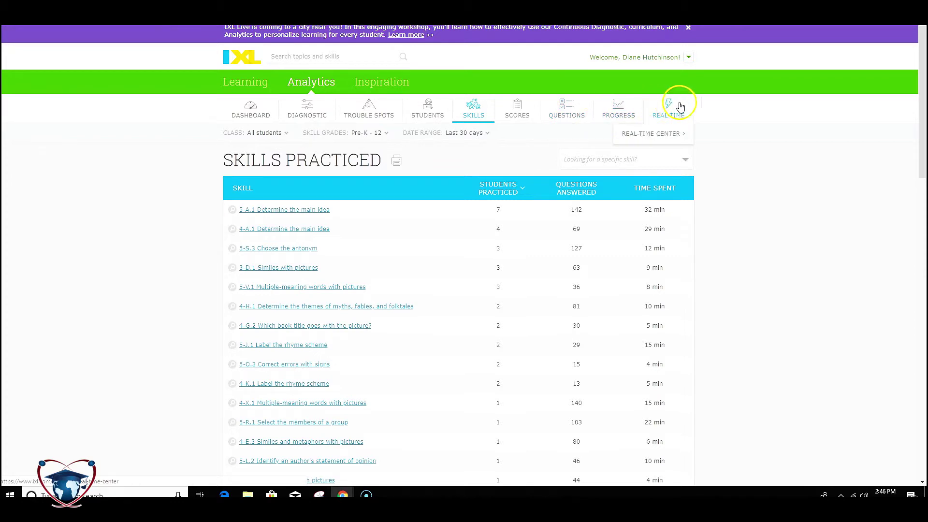
Open the Real-Time Center and watch the live student activity and past-hour question counts update
{"action": "left_click", "coordinate": [658, 138]}
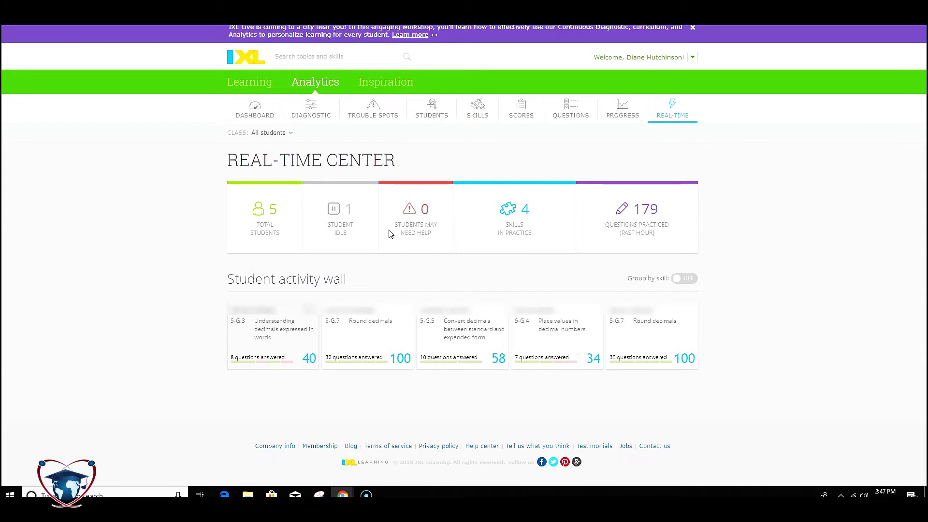
{"action": "left_click", "coordinate": [391, 215]}
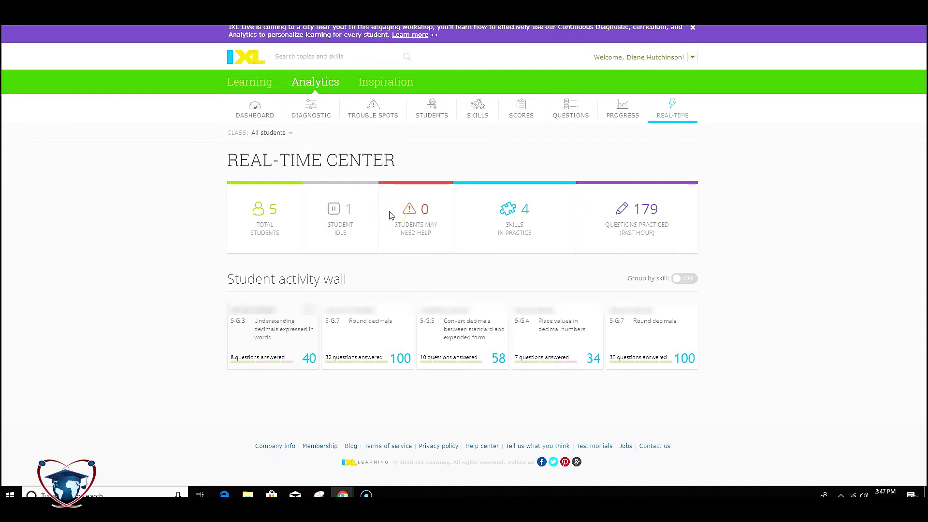